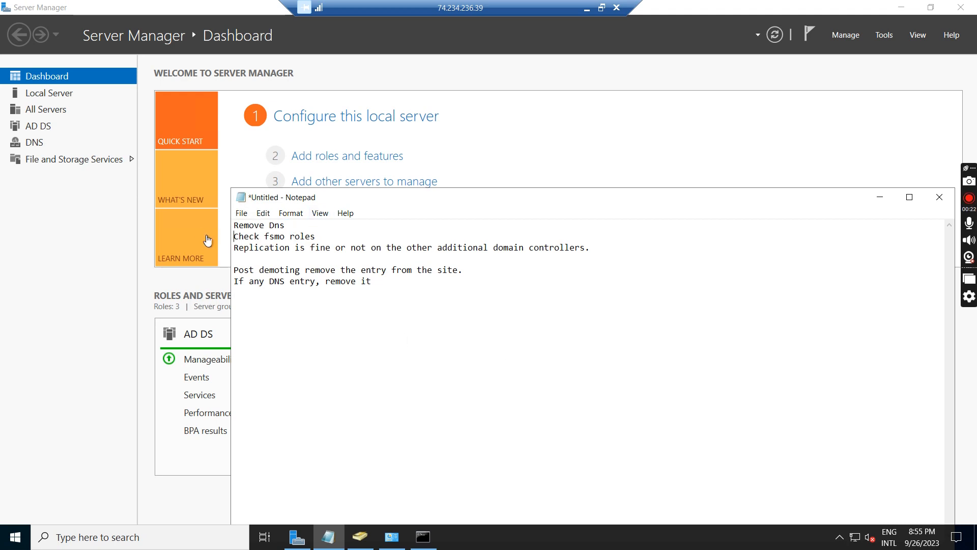
- Open Network Connections with ncpa.cpl and examine the Ethernet adapter's IPv4 DNS server addresses, leaving the settings without saving
key(super+r)
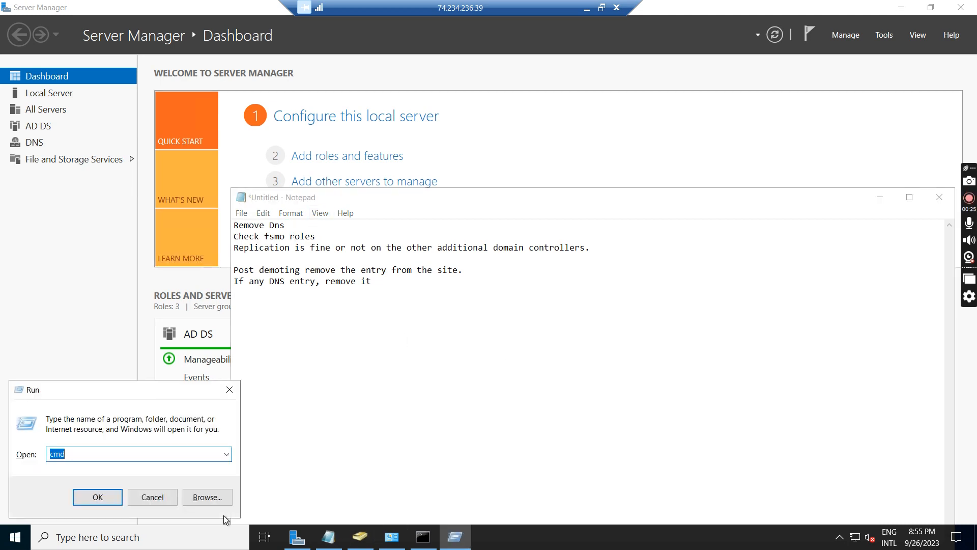
text(ncpa.cpl)
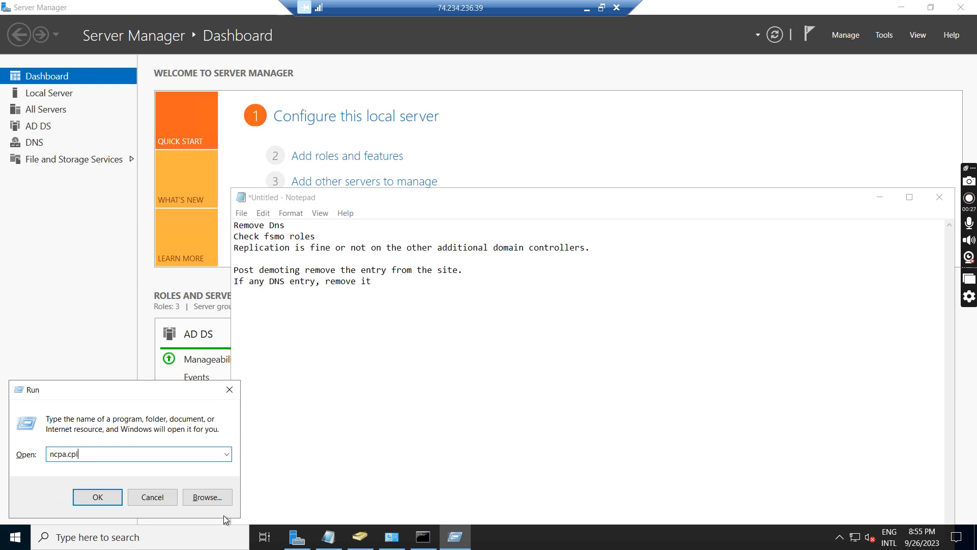
key(Return)
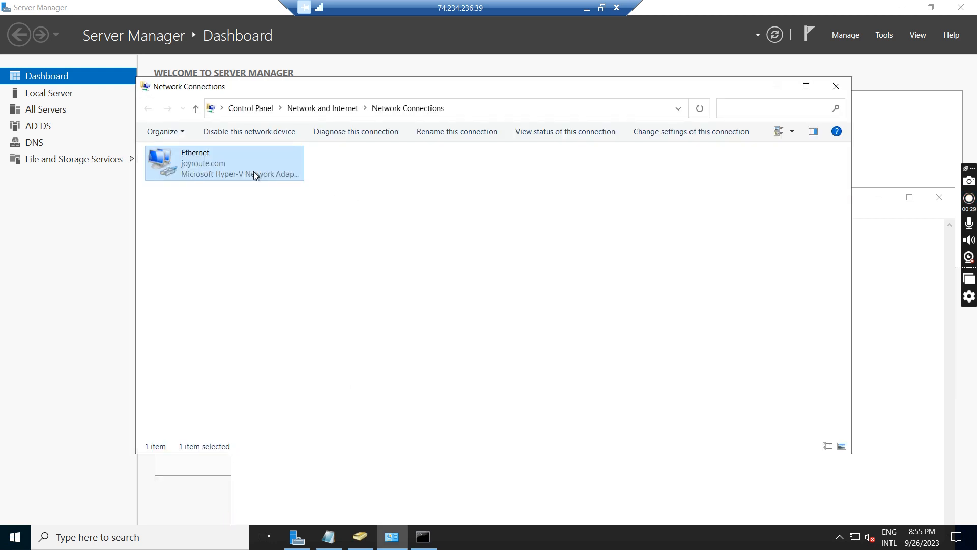
right_click(253, 171)
click(303, 294)
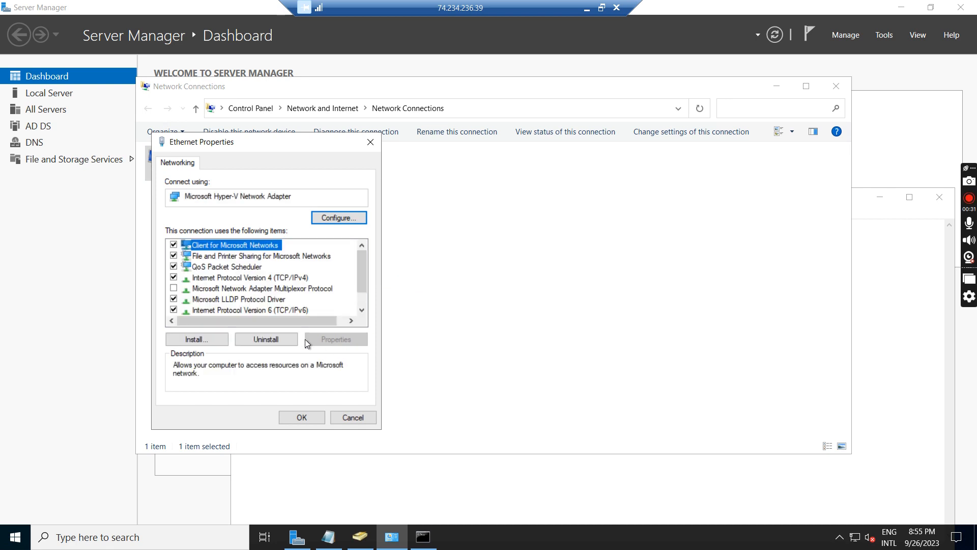
click(300, 278)
click(335, 339)
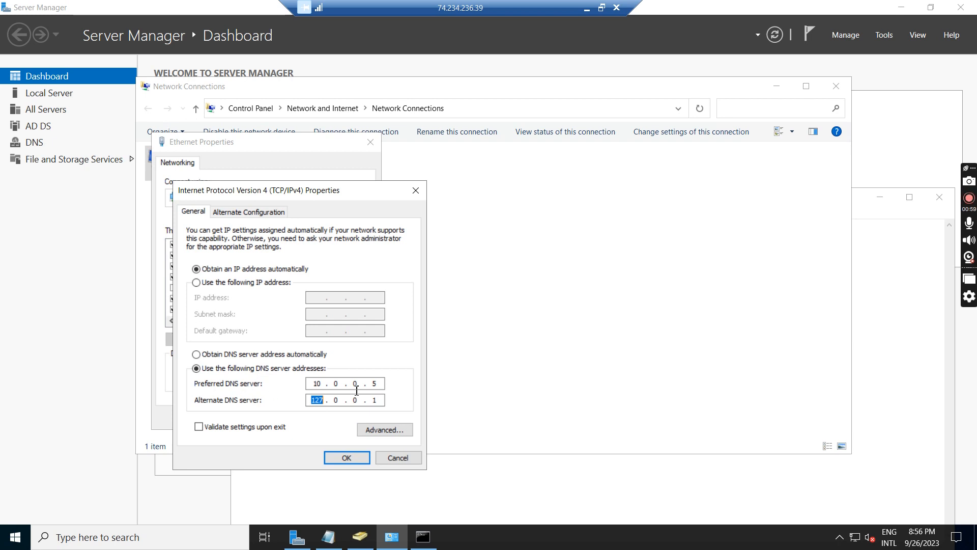
click(398, 455)
- Review the "Check fsmo roles" item in the Notepad checklist and close the Ethernet properties
click(328, 537)
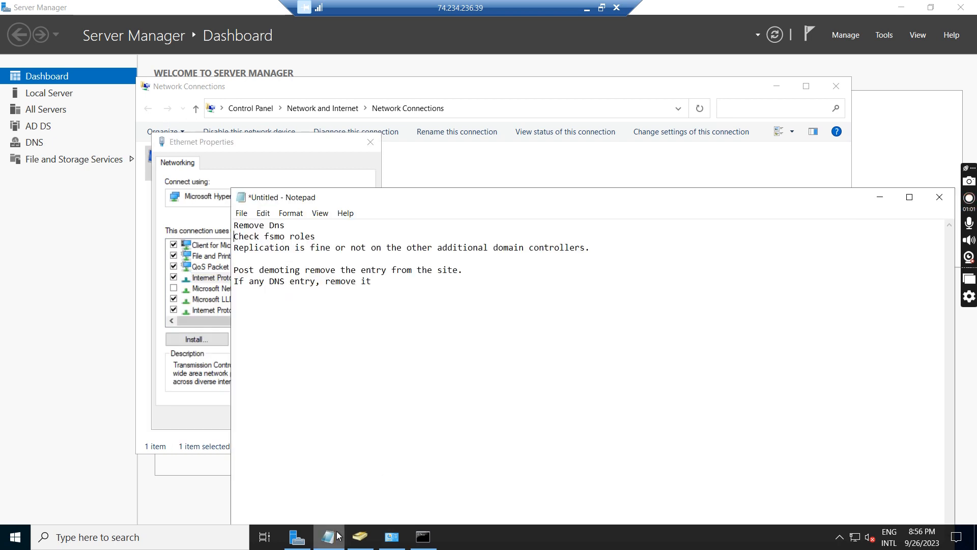
drag(320, 237, 220, 241)
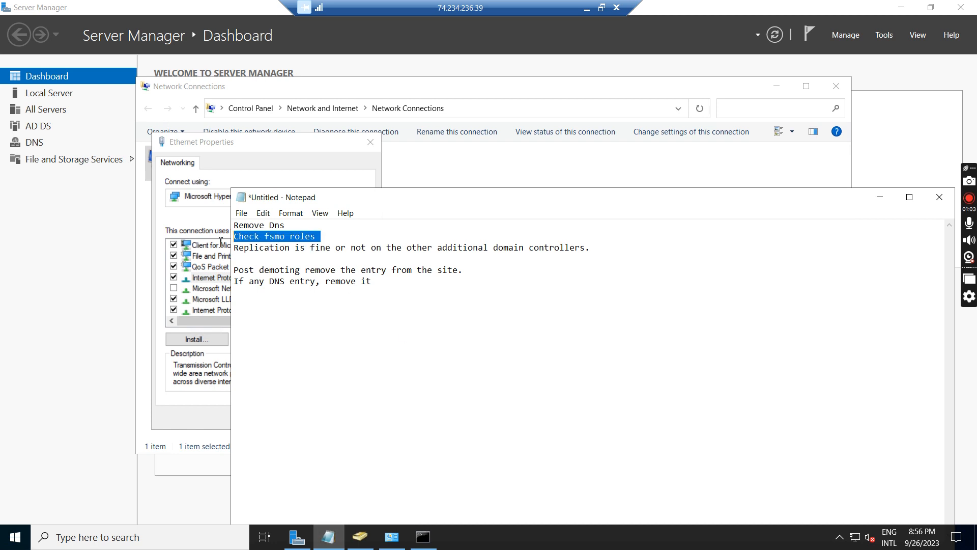
click(371, 141)
click(329, 537)
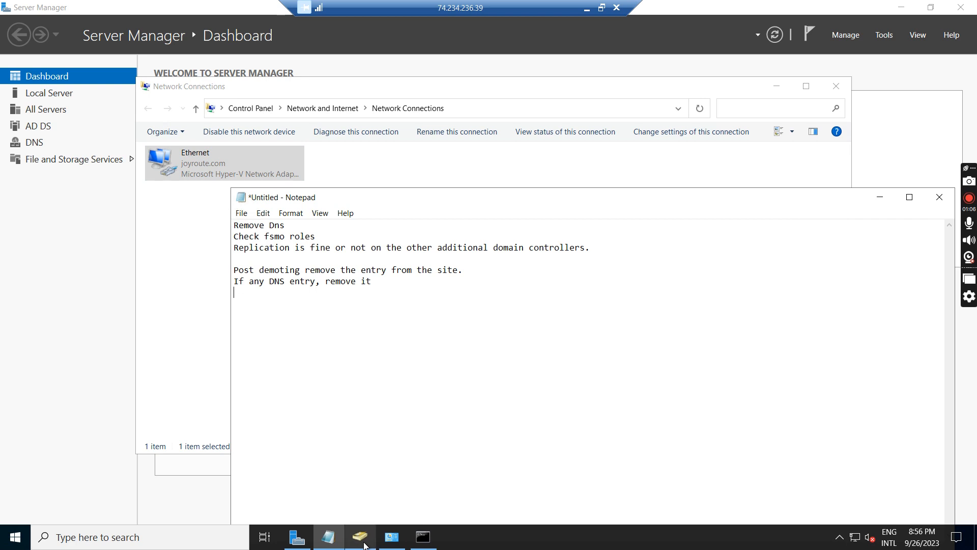
- Switch to Active Directory Users and Computers and examine the ADSERVER and ADServer2 entries in the Domain Controllers container
click(360, 534)
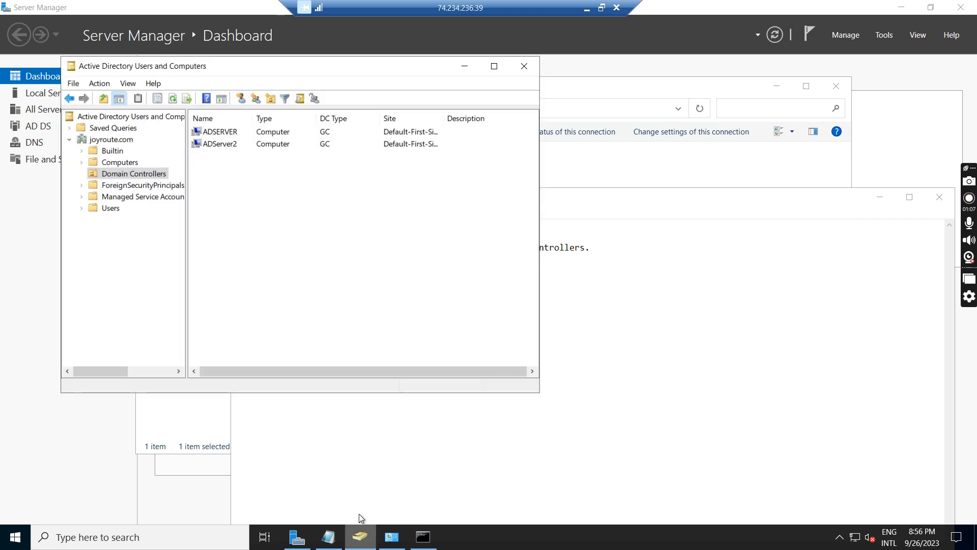
click(227, 137)
click(229, 146)
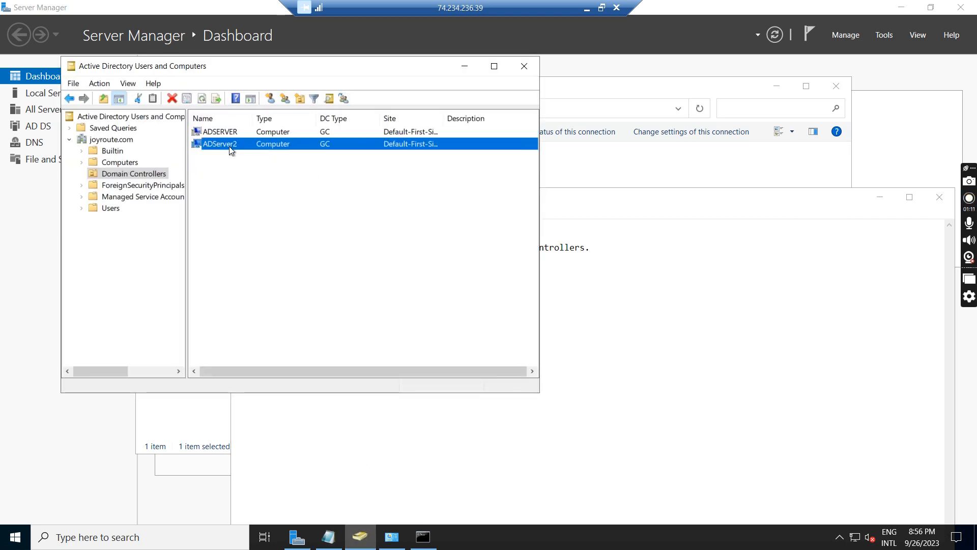
click(220, 132)
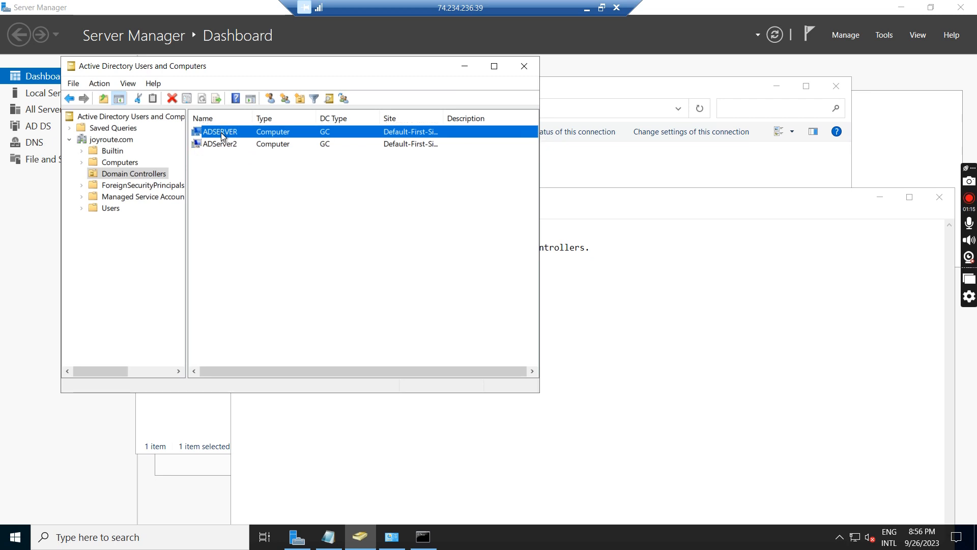
click(233, 159)
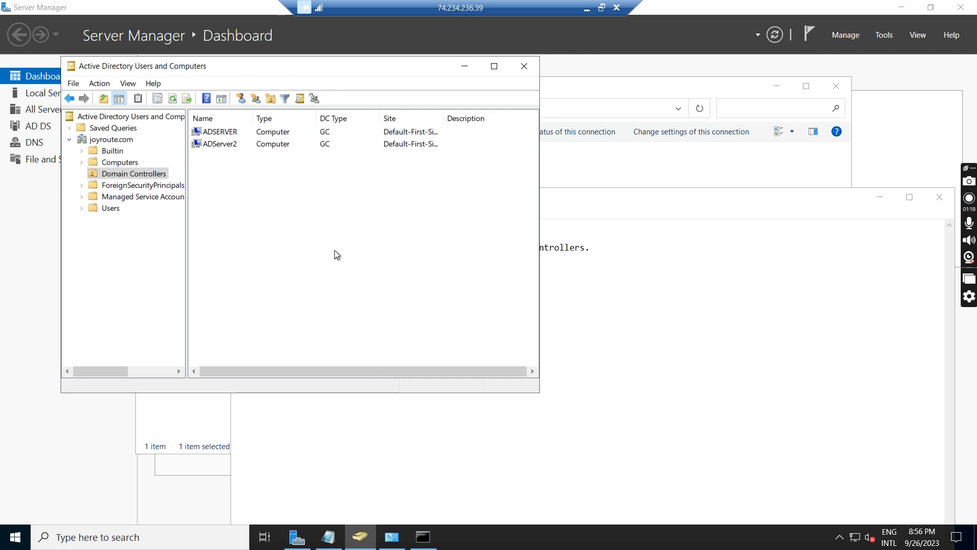
- Examine the "netdom query fsmo" output in the Command Prompt and compare the role holders with the domain controllers list
click(429, 544)
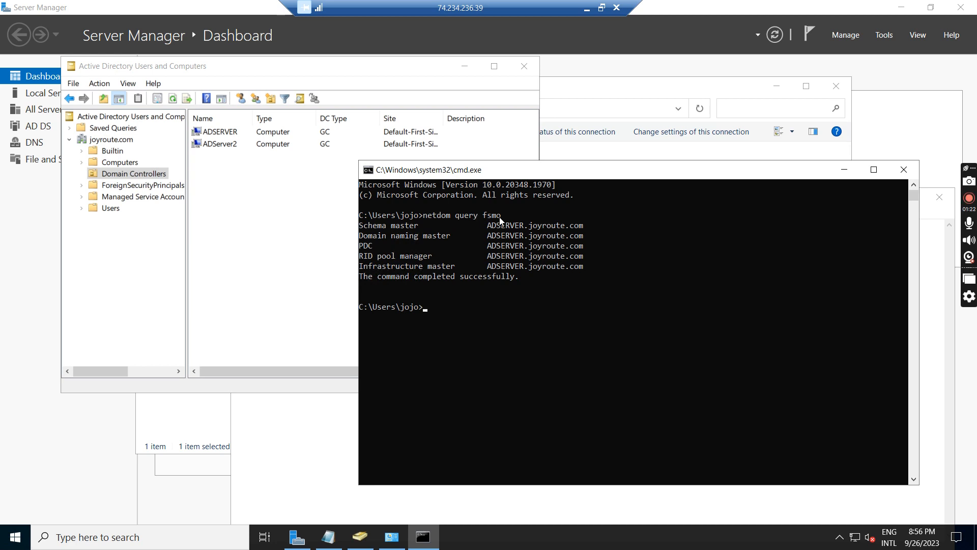
drag(504, 218, 434, 219)
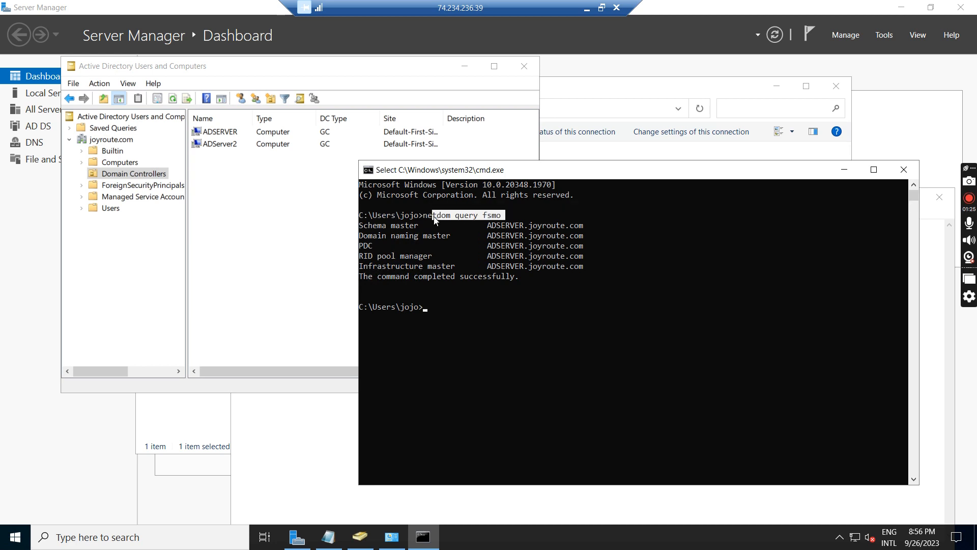
click(521, 315)
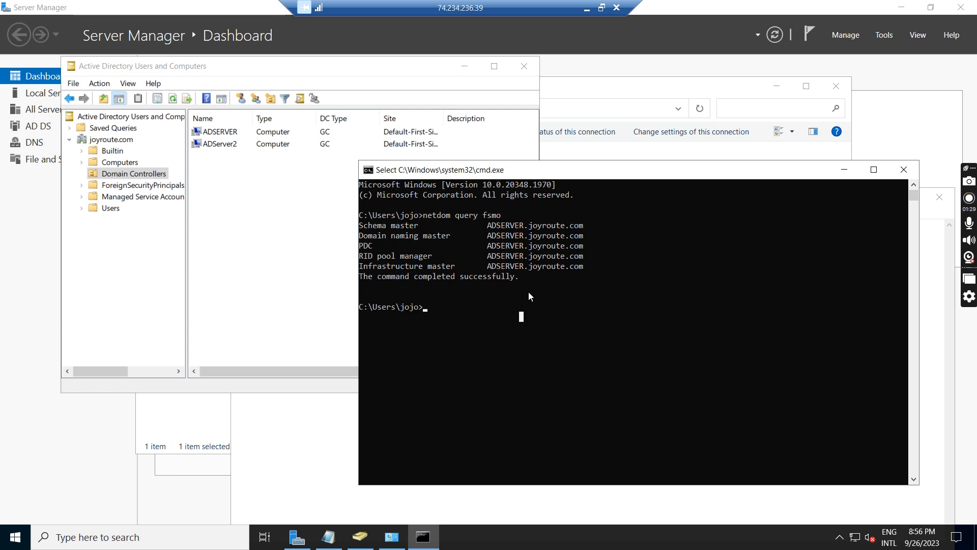
drag(526, 276, 359, 227)
click(232, 133)
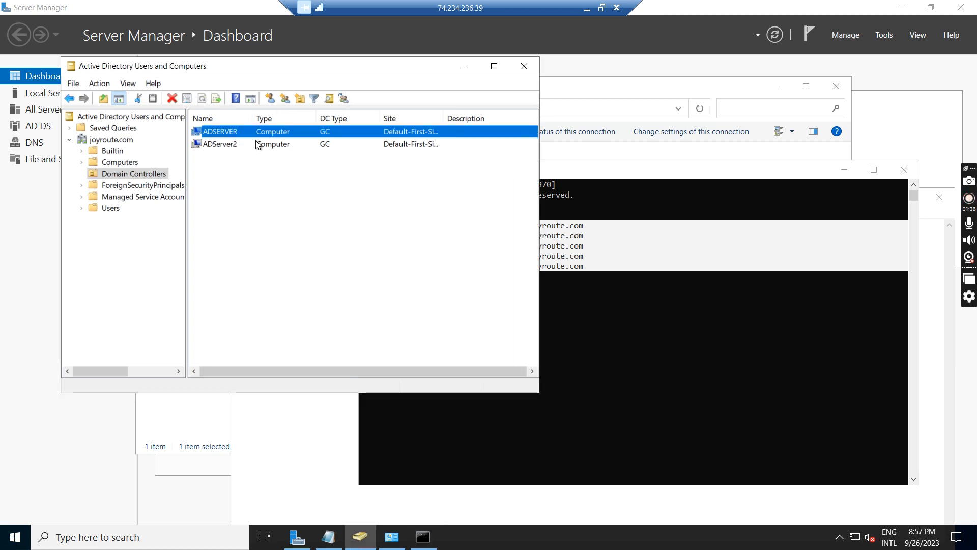
click(605, 305)
click(532, 257)
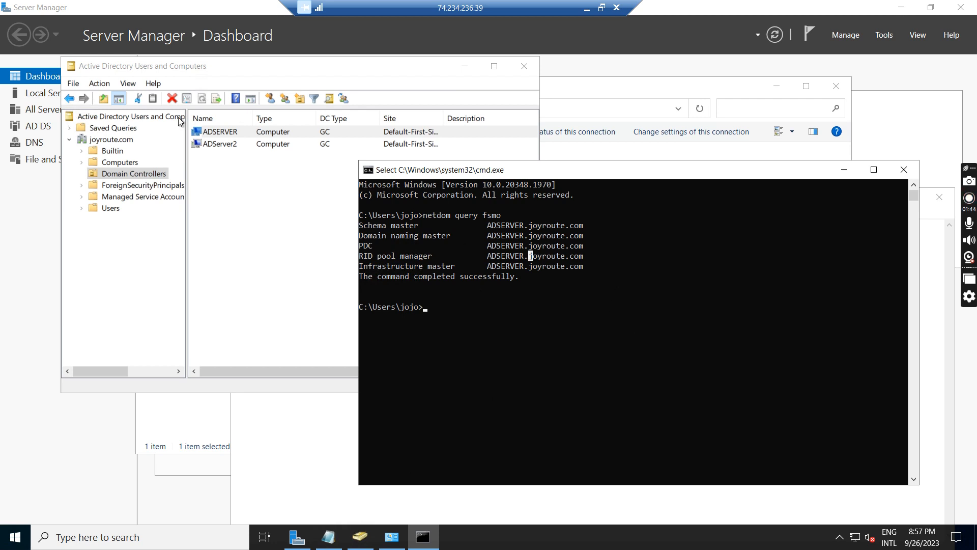
- Review the Notepad checklist's items on replication, post-demotion site entry removal and DNS entry removal, checking ADServer2 in the domain controllers list
click(328, 537)
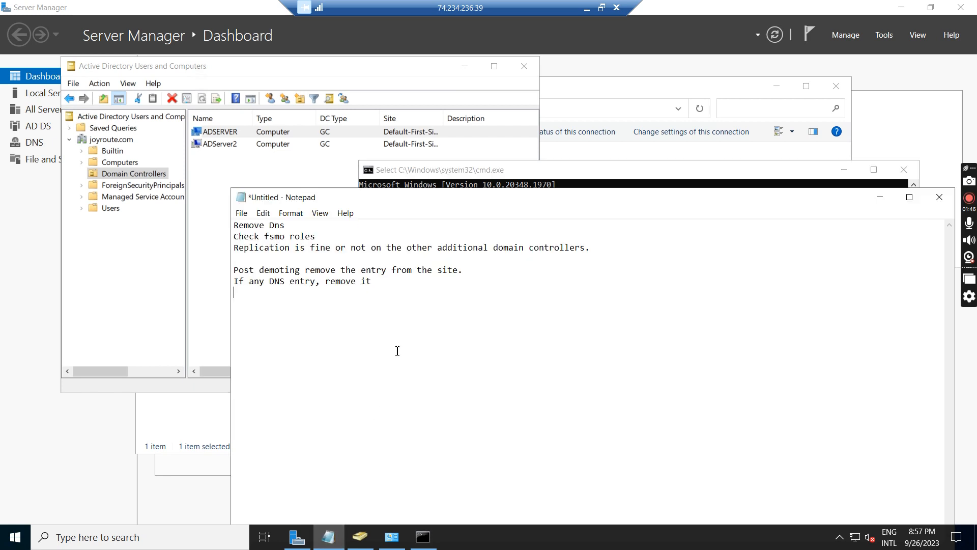
drag(238, 247, 551, 257)
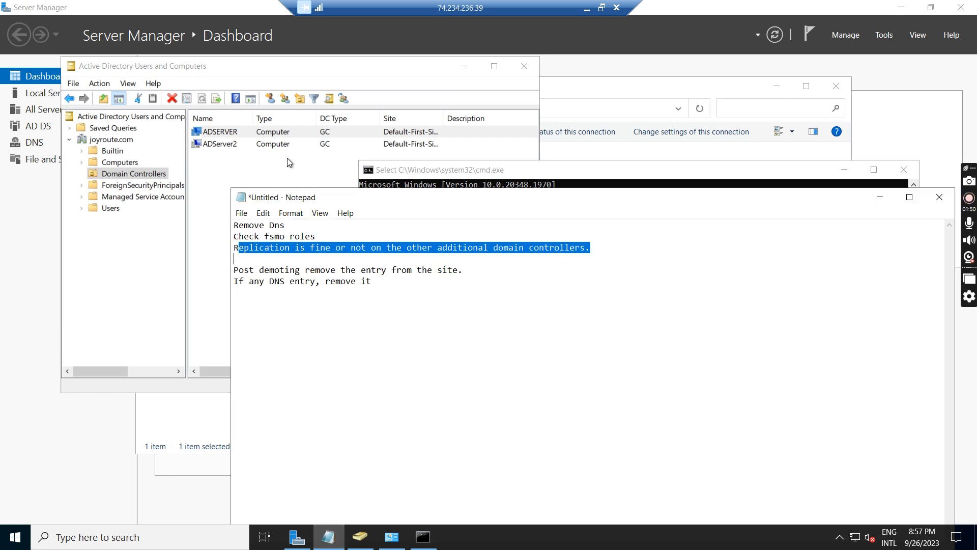
click(305, 158)
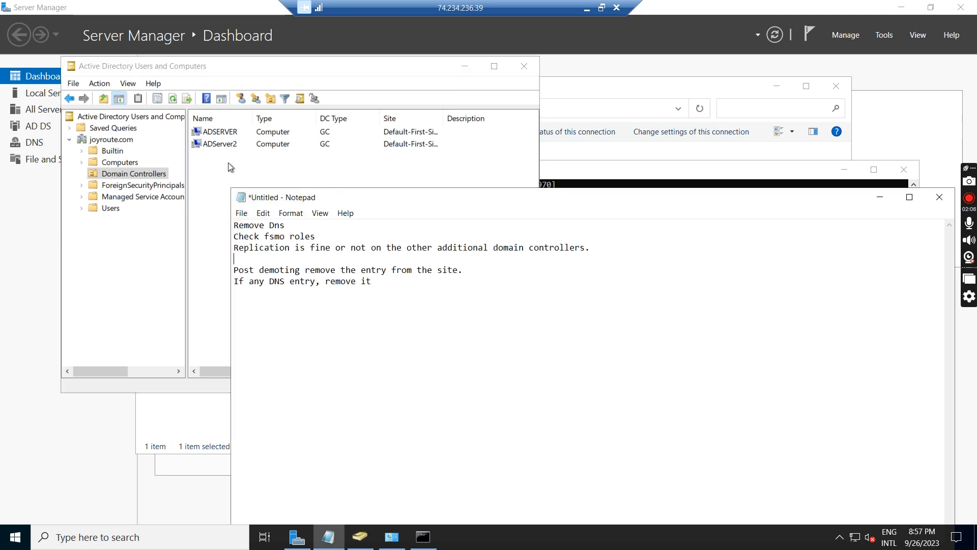
click(227, 147)
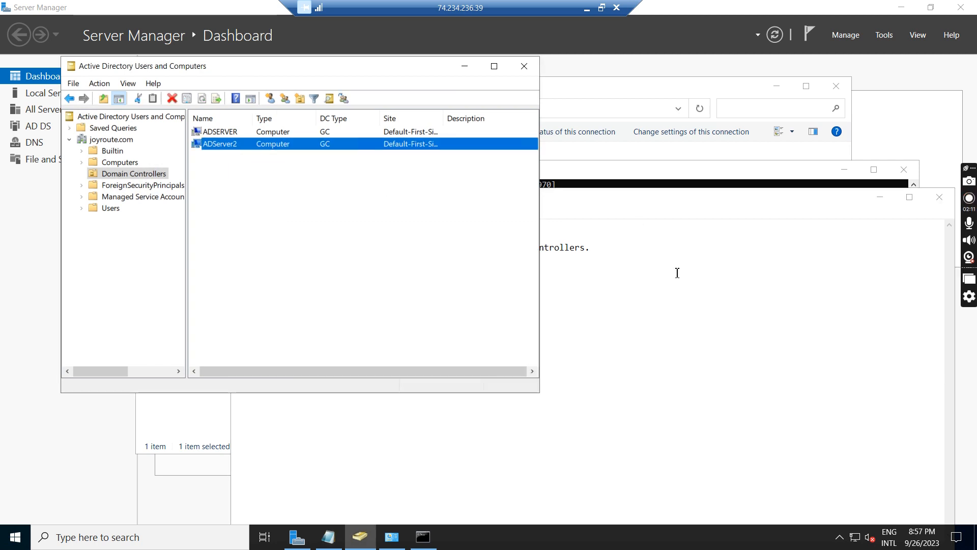
click(609, 265)
drag(599, 247, 232, 249)
click(403, 373)
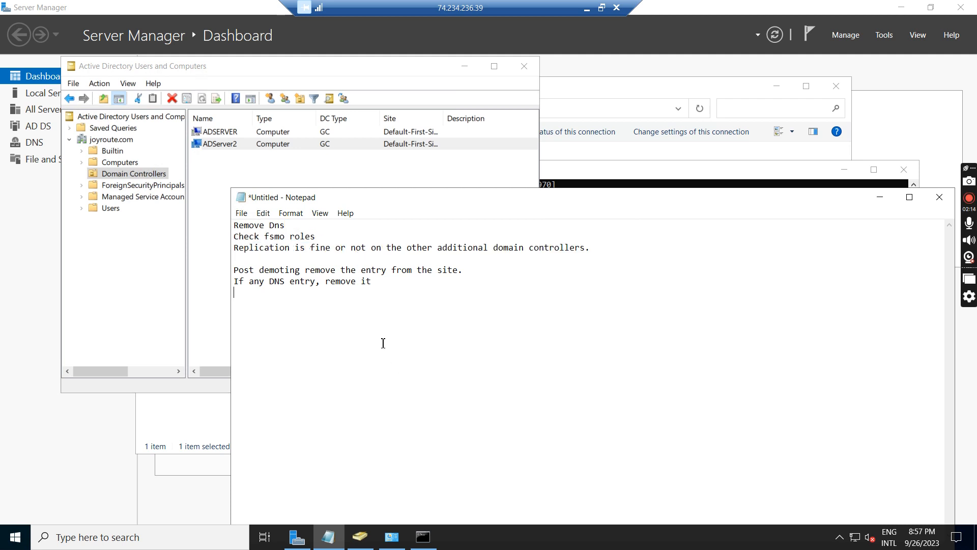
drag(475, 271, 238, 271)
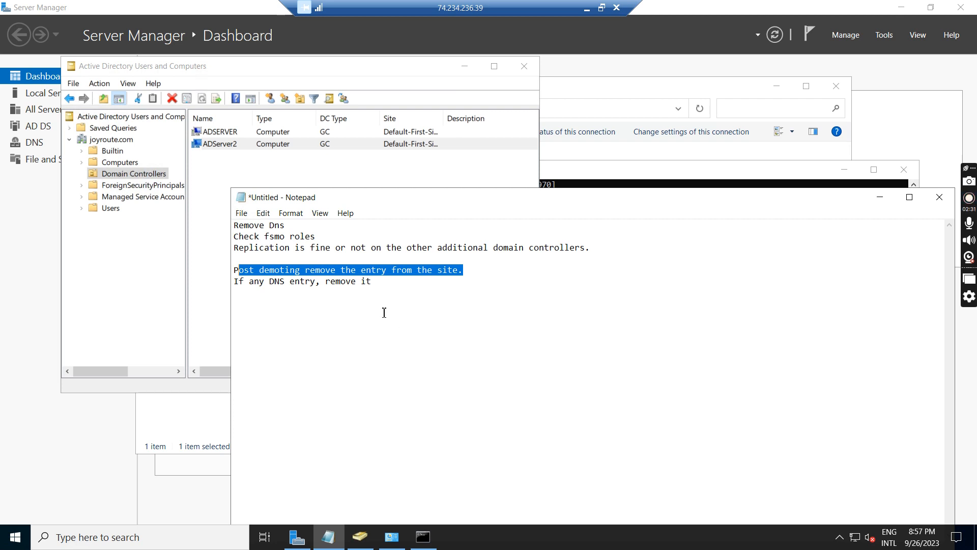
drag(389, 282, 218, 288)
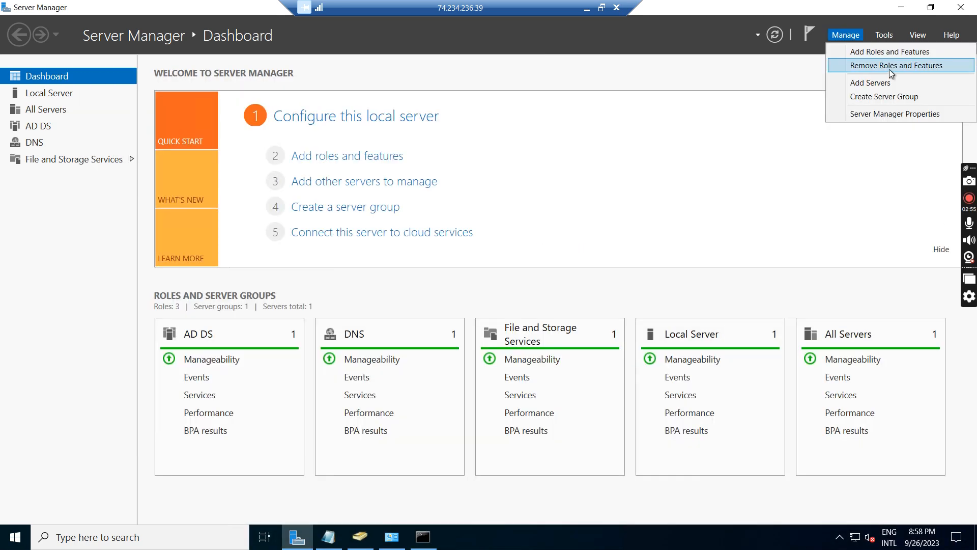
- Start removing the Active Directory Domain Services role and its features from ADServer2, and open the demotion wizard for this domain controller
click(890, 69)
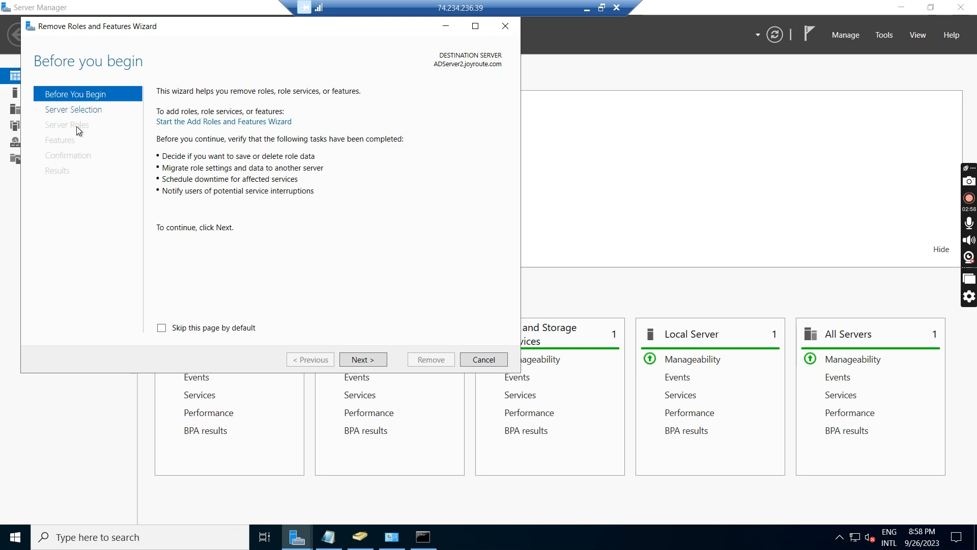
click(364, 358)
click(364, 358)
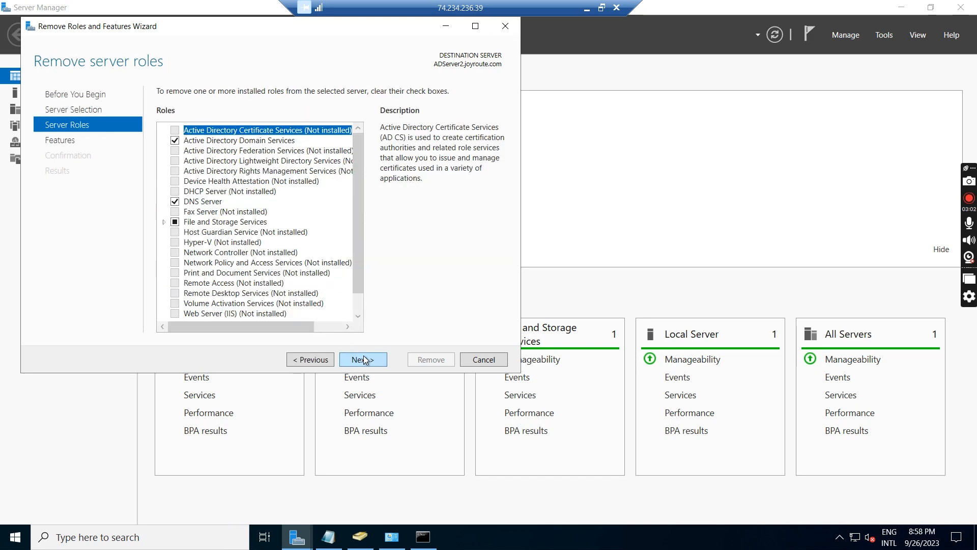
click(175, 141)
click(307, 310)
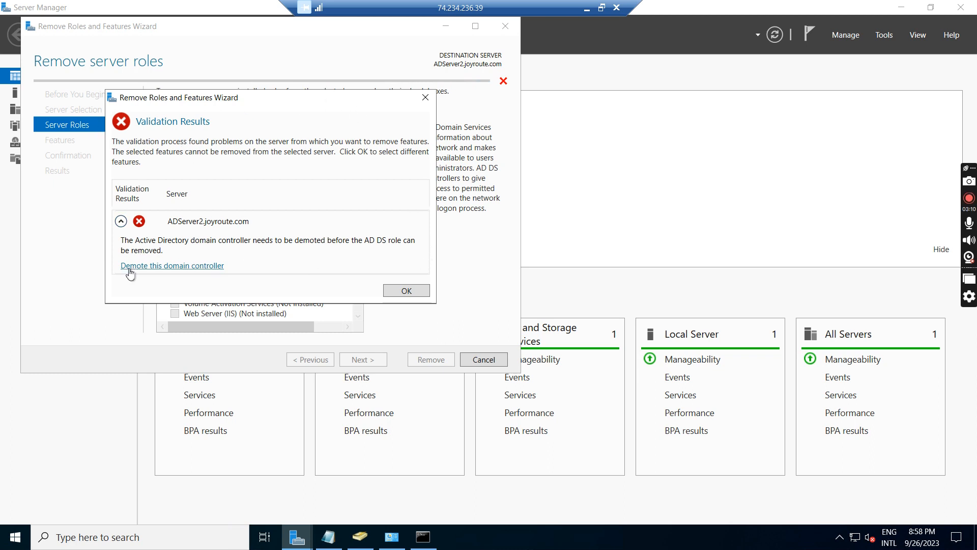
click(167, 268)
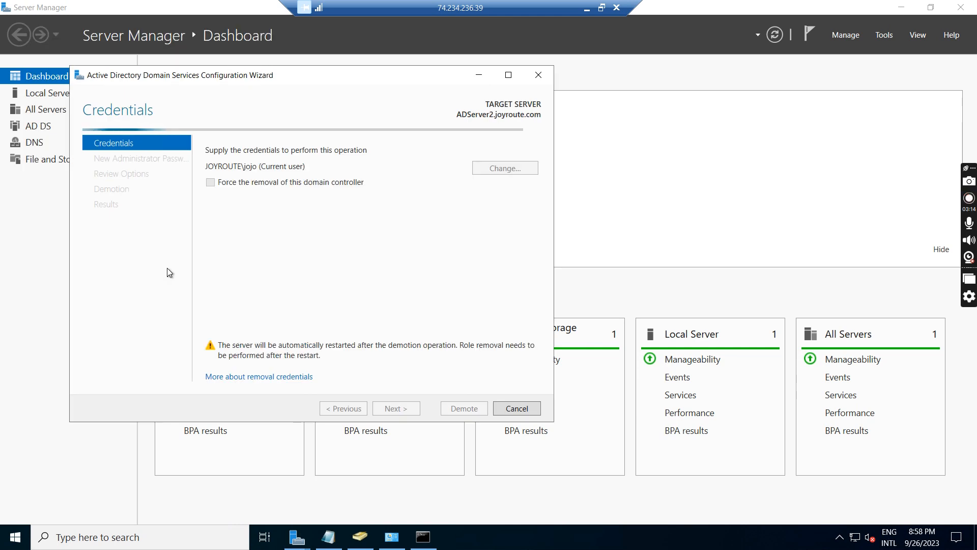
- Force the removal of this domain controller and acknowledge the hosted roles warning by choosing to proceed with removal
click(210, 183)
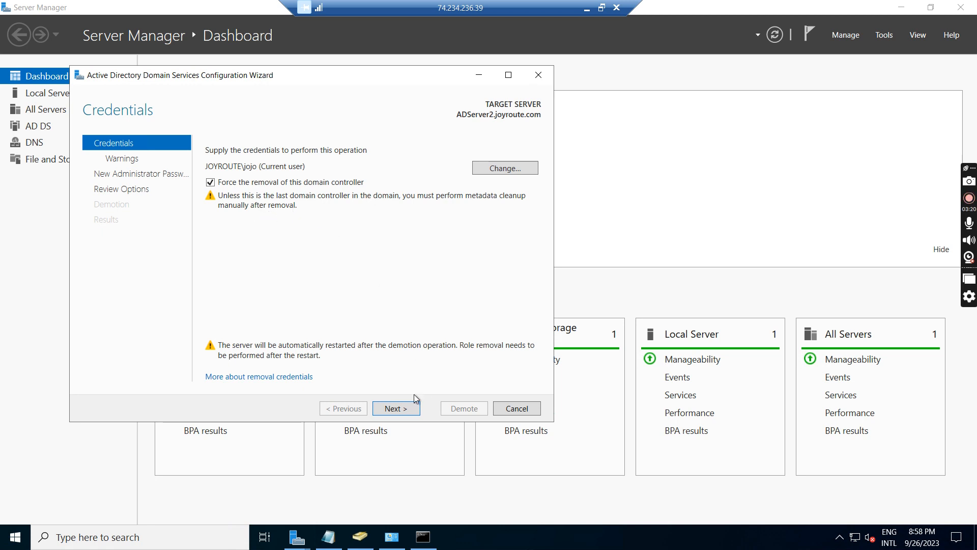
click(405, 409)
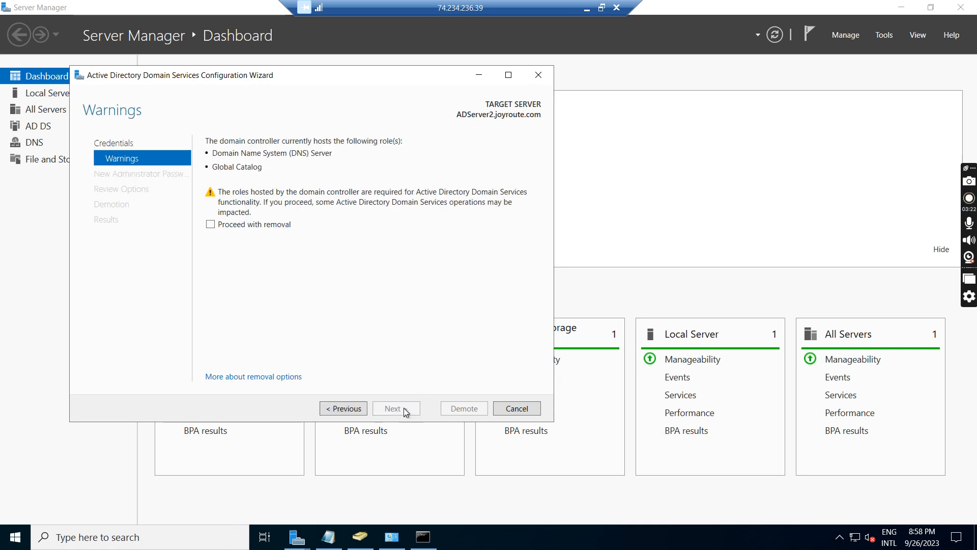
click(210, 224)
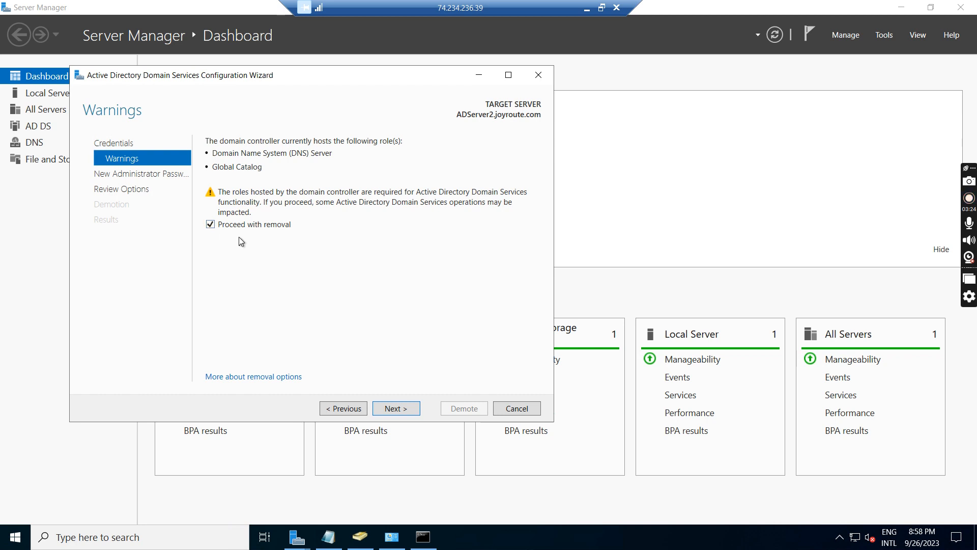
click(405, 409)
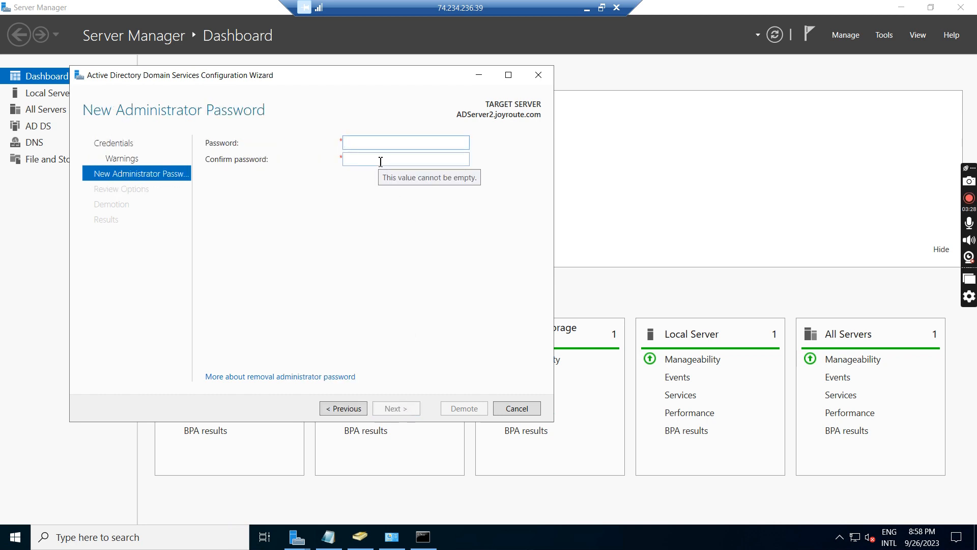
- Enter and confirm the new administrator password, accept the reviewed options and demote the domain controller
click(382, 143)
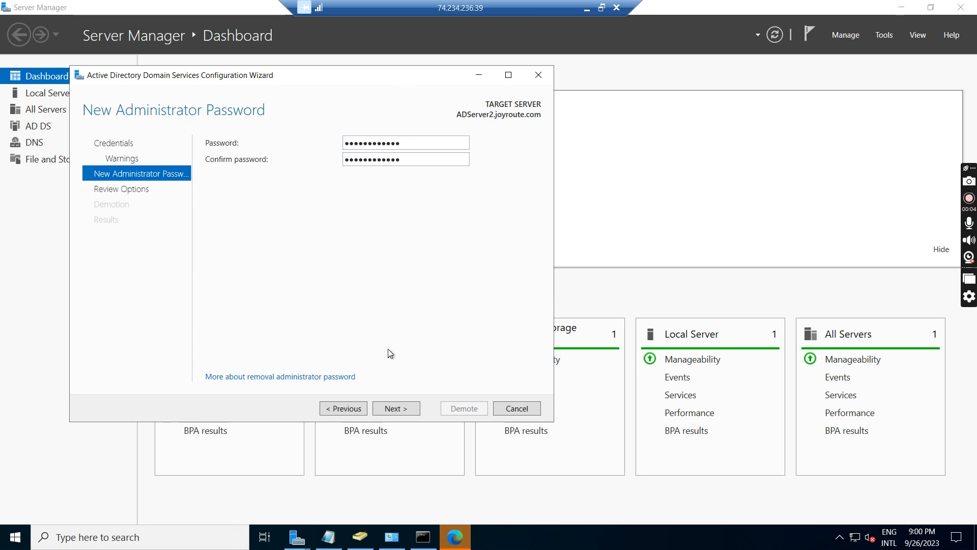
click(393, 407)
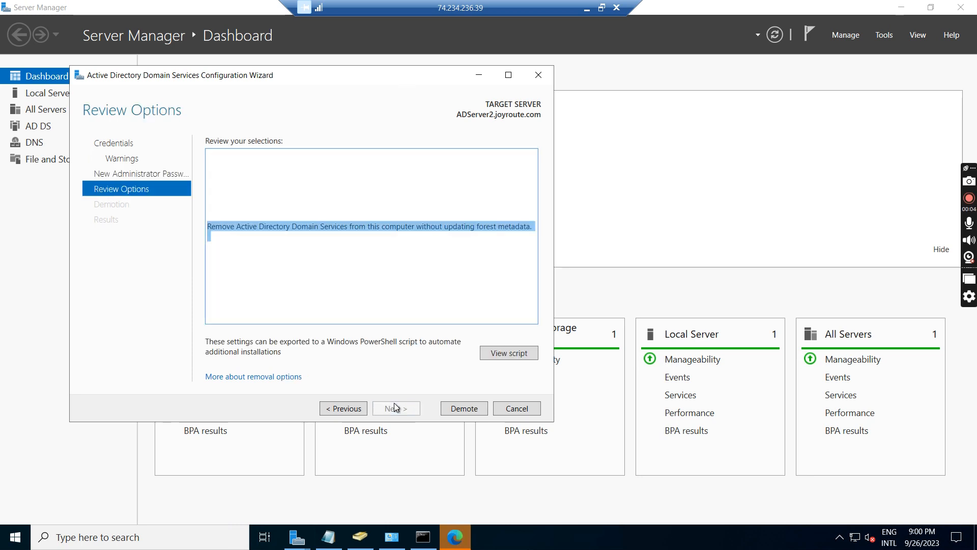
click(466, 408)
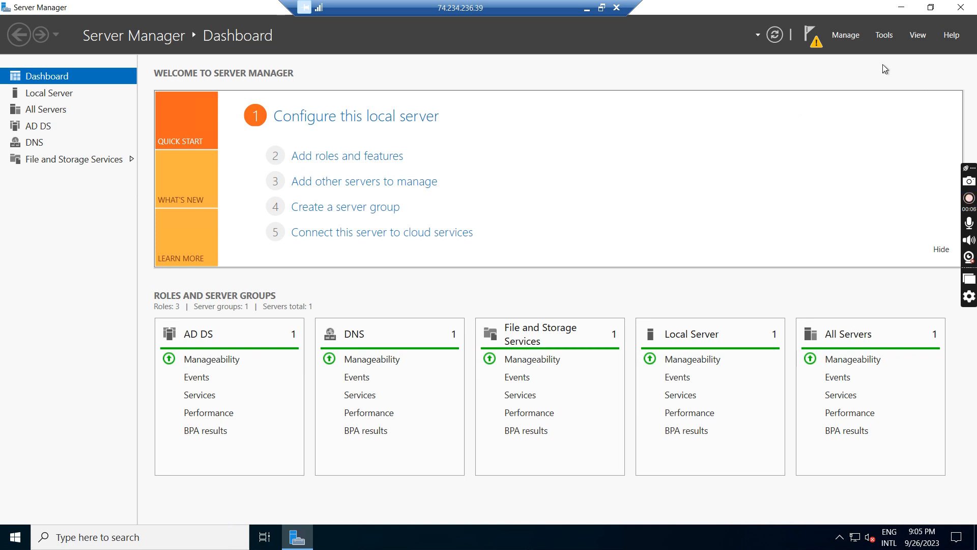
- Check the post-deployment notification and whether Active Directory Users and Computers still opens on the demoted server, closing the console
click(813, 46)
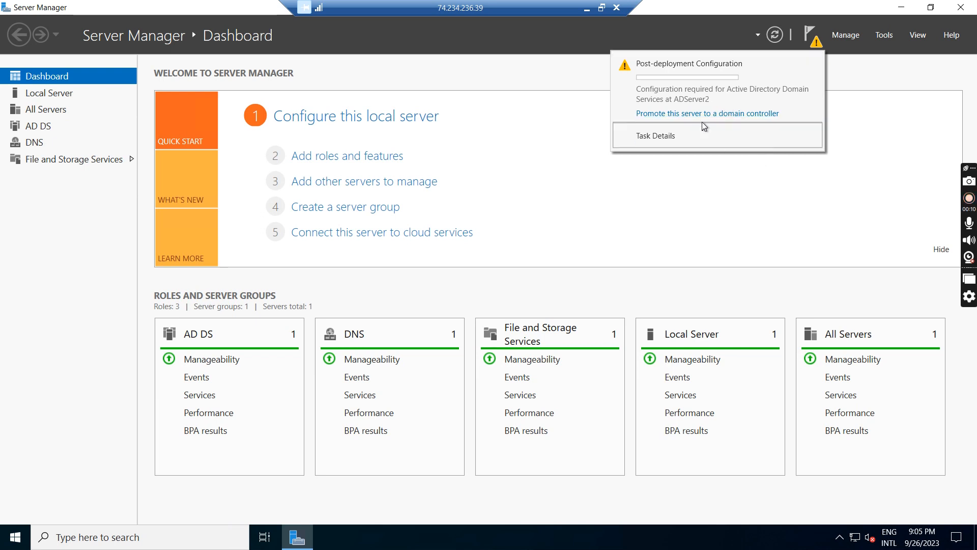
click(860, 128)
click(884, 38)
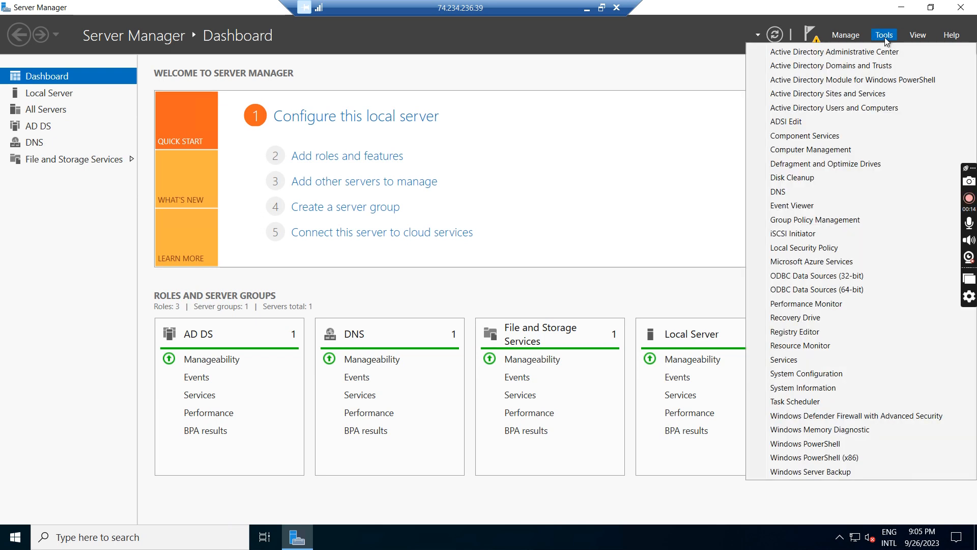
click(859, 108)
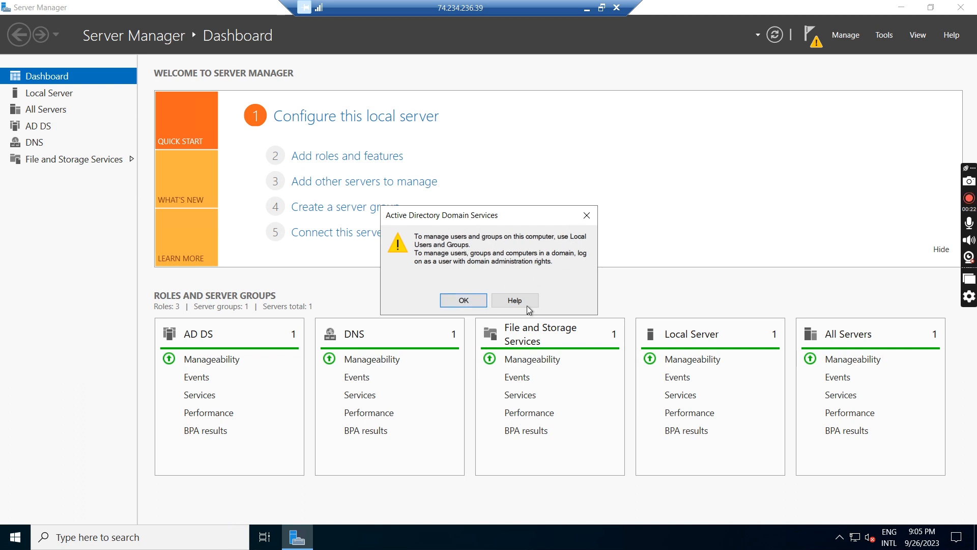
click(587, 215)
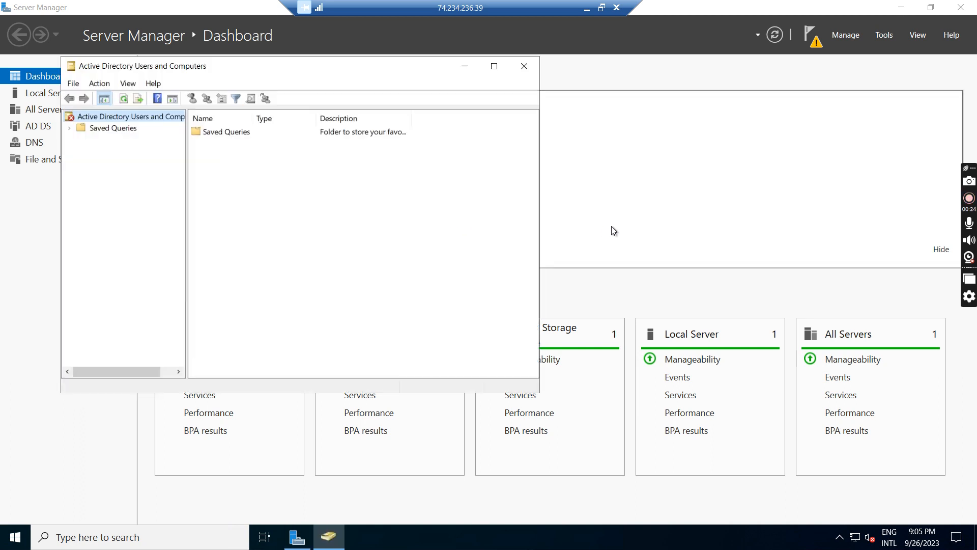
click(524, 66)
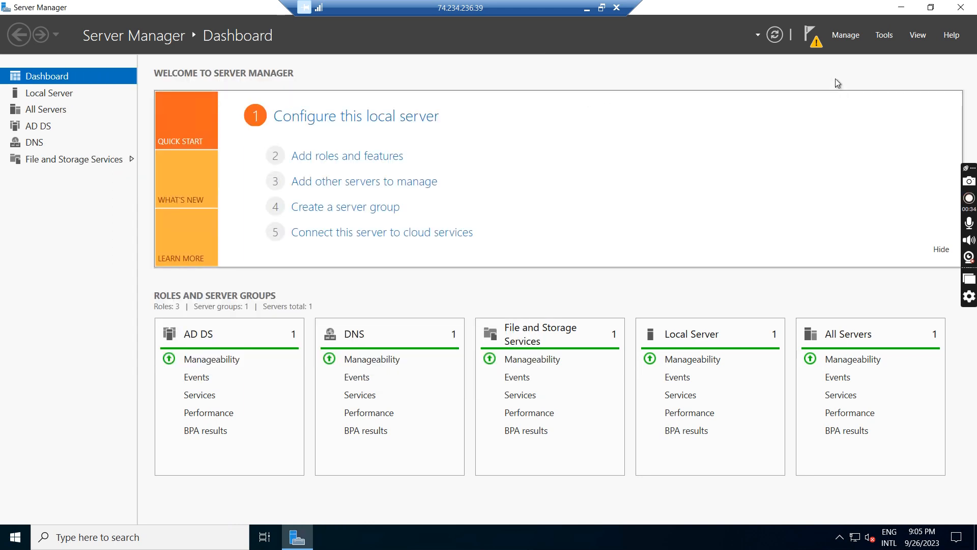
- Start removing roles from ADServer2 and select Active Directory Domain Services for removal together with its dependent features and management tools
click(849, 36)
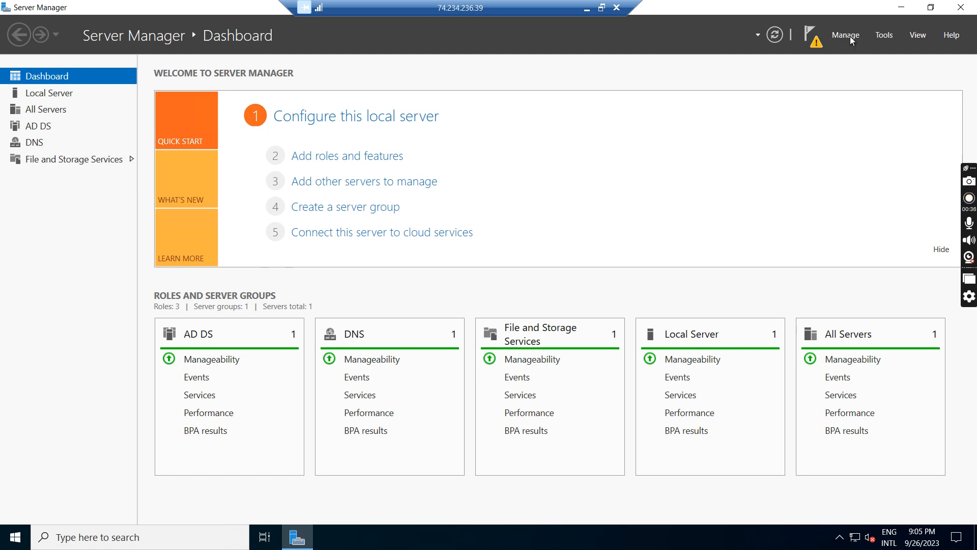
click(877, 68)
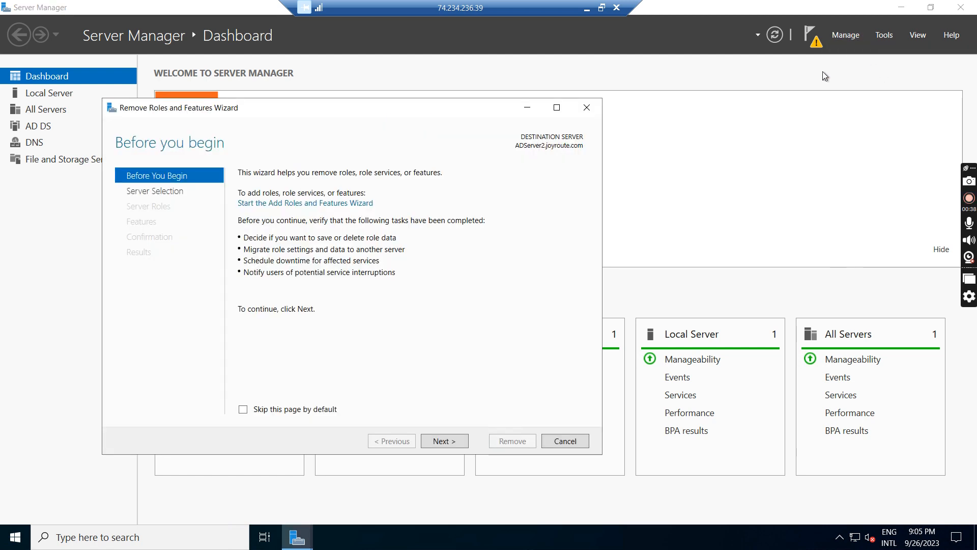
click(444, 441)
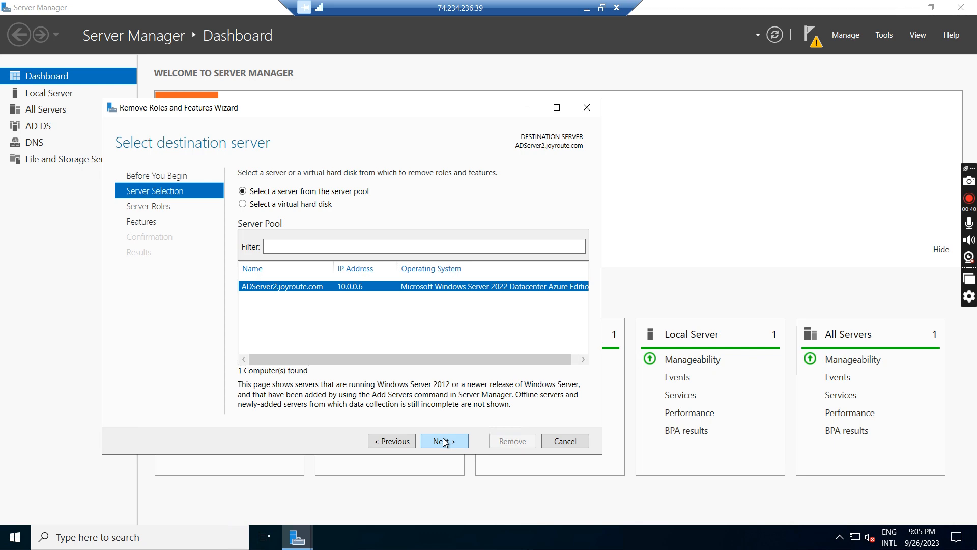
click(444, 441)
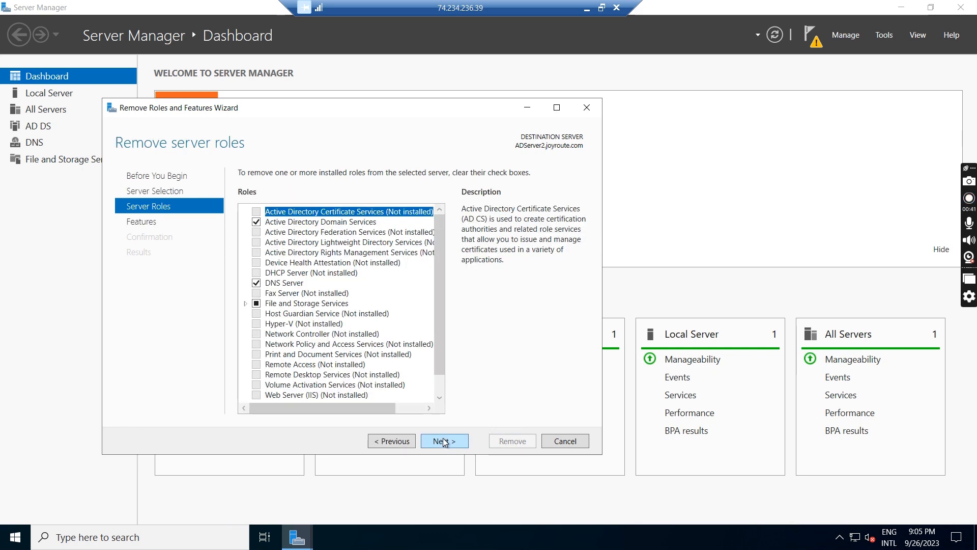
click(256, 221)
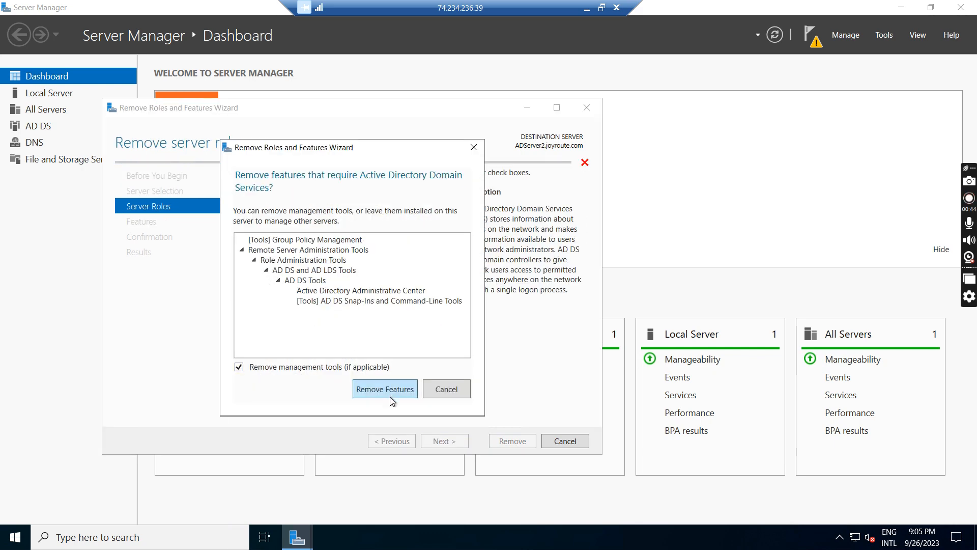
click(389, 395)
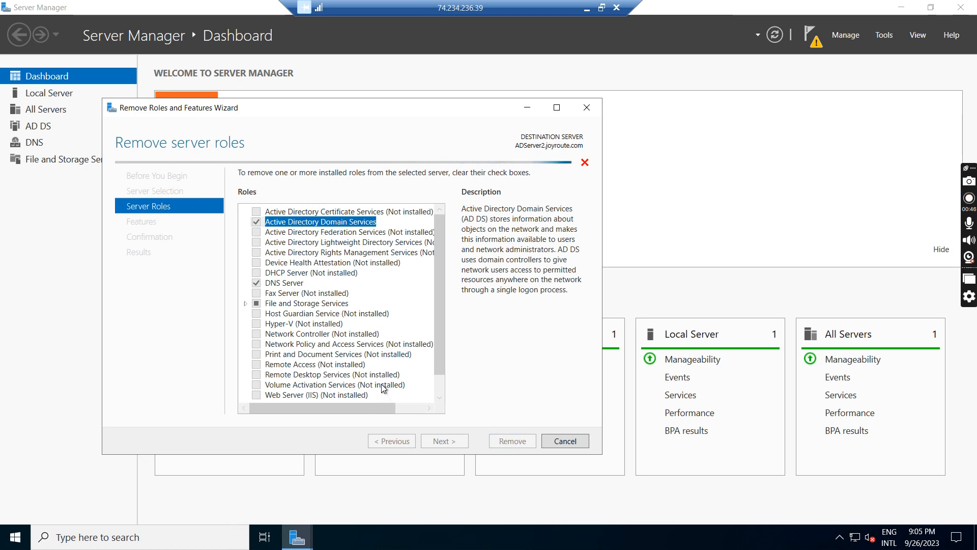
- Include the DNS Server role and its management tools, run the removal without changing other features, and close the wizard
click(256, 284)
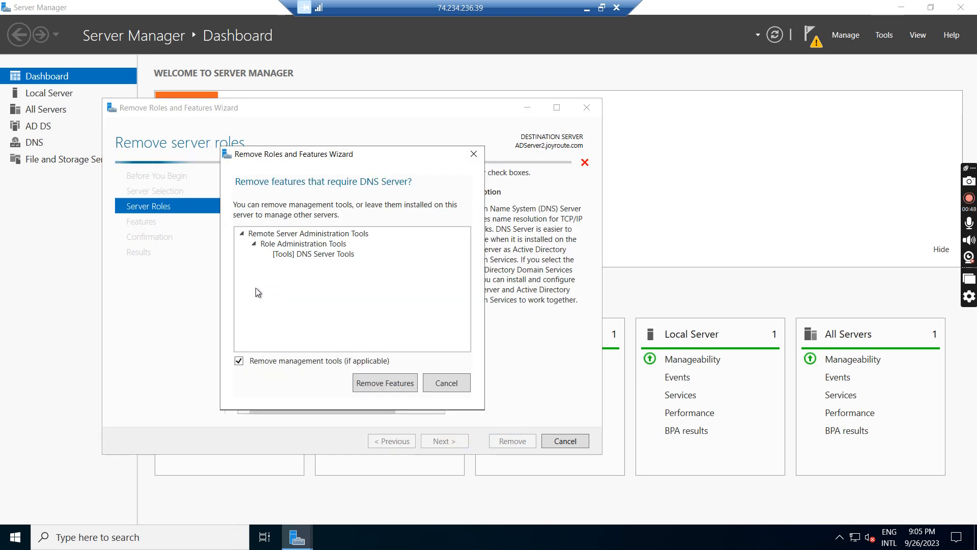
click(383, 383)
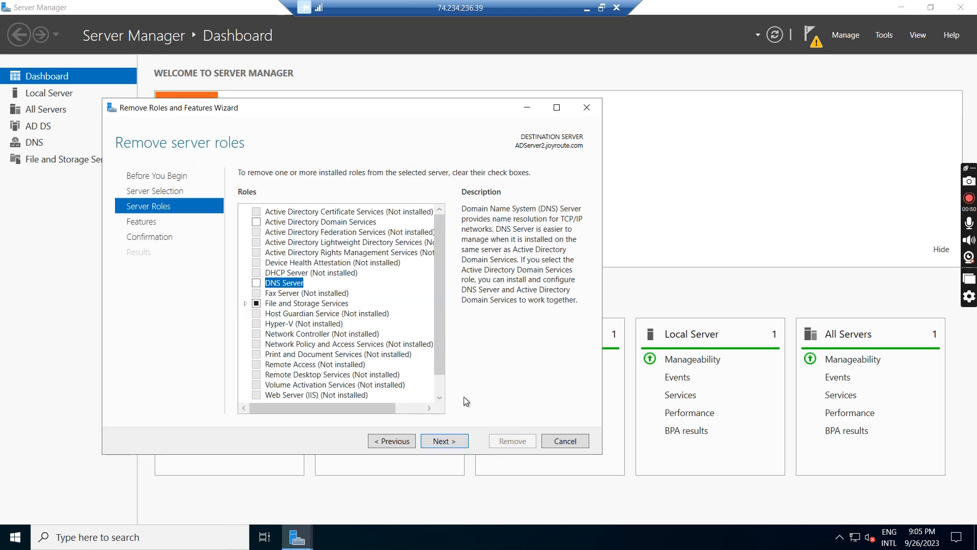
click(450, 442)
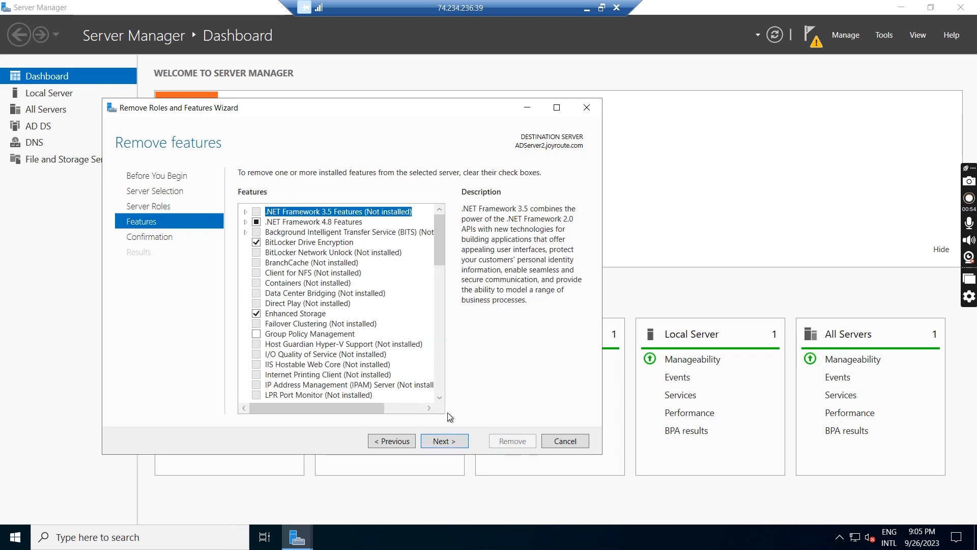
click(451, 440)
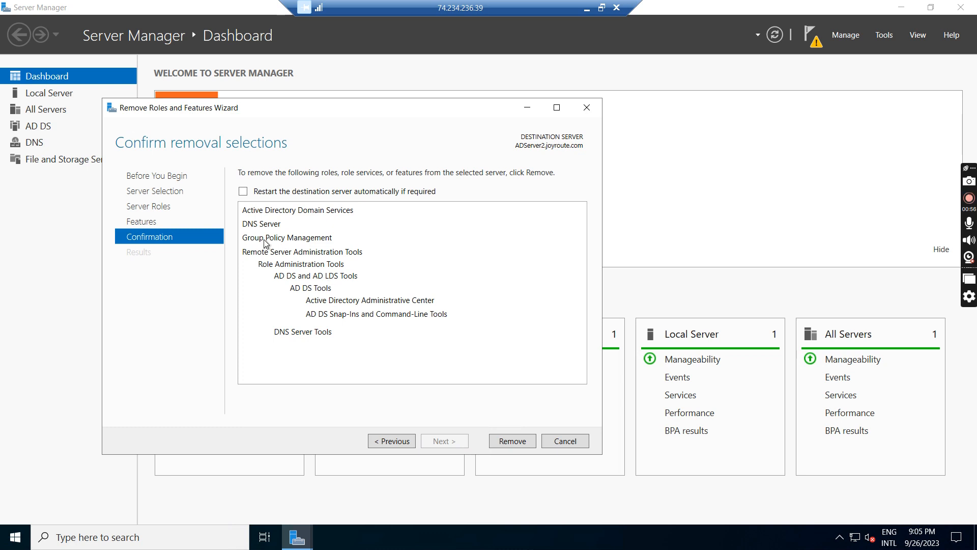
click(528, 440)
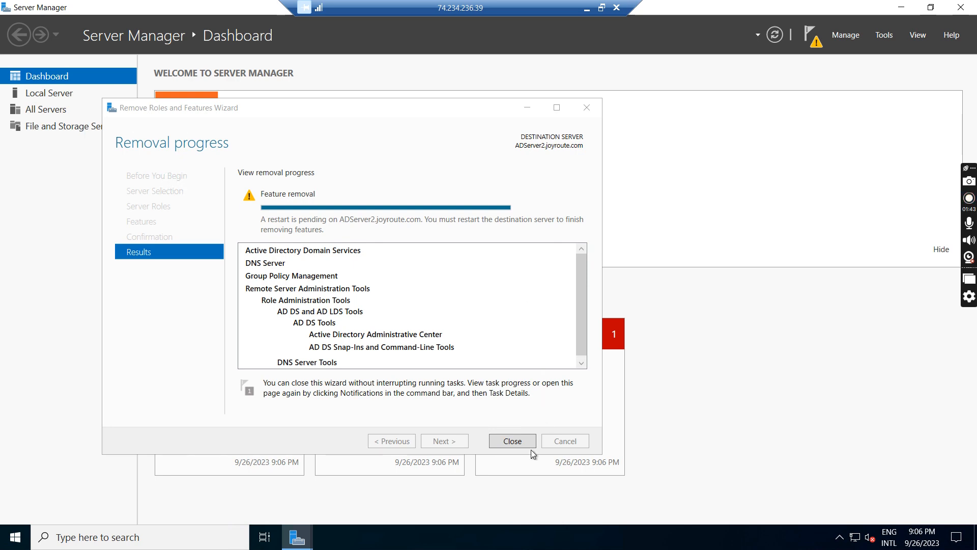
click(511, 440)
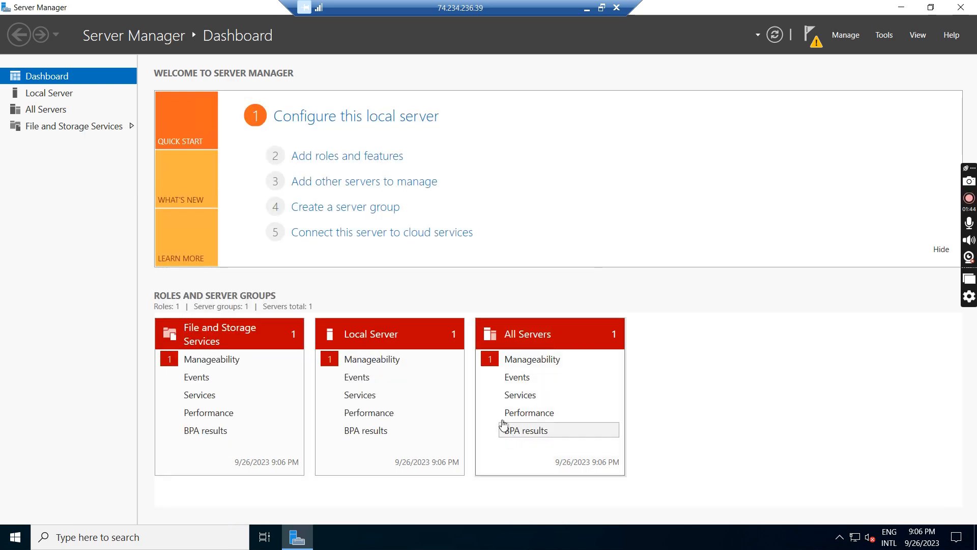
- Check ADServer2's computer name and workgroup in the local server properties and minimize the remote session
click(49, 93)
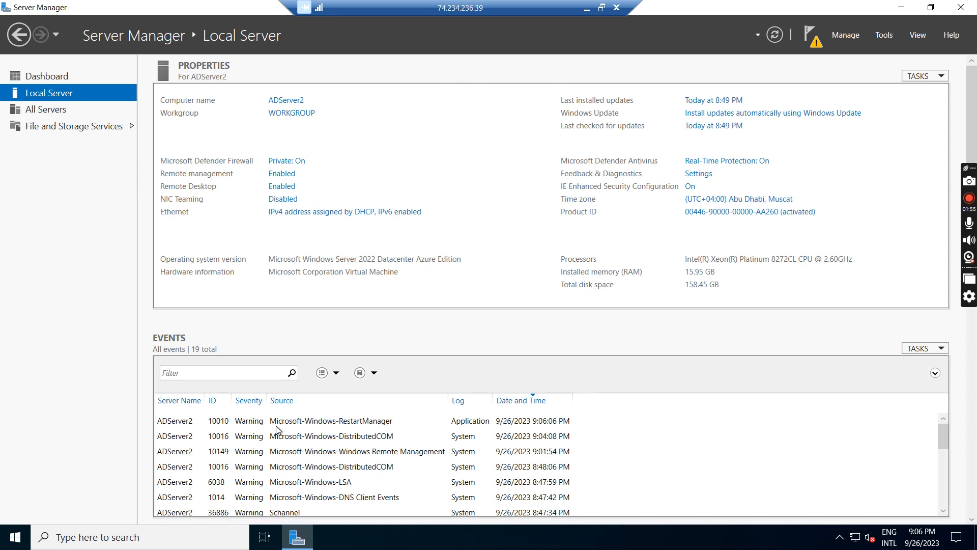
click(587, 8)
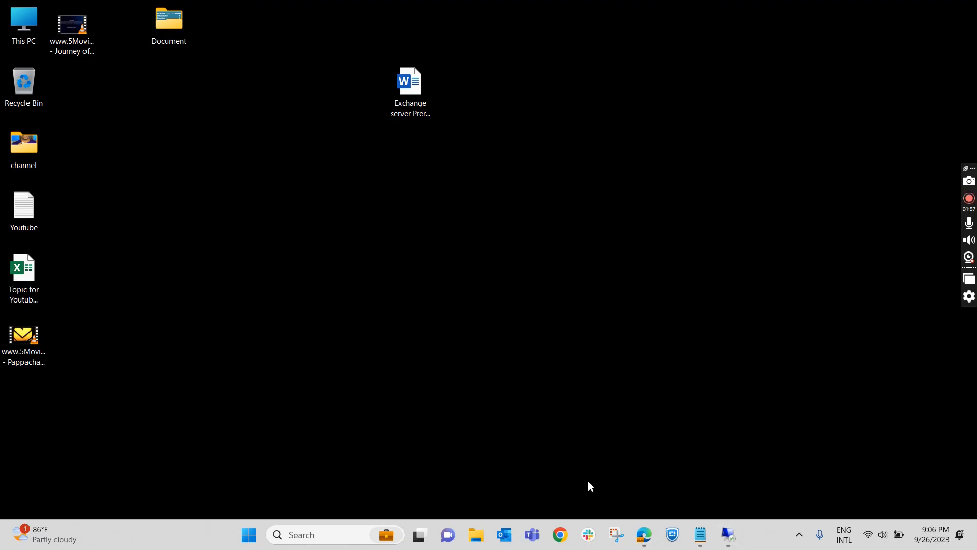
- Review the Notepad checklist's FSMO roles and replication checks and the post-demotion removal of site and DNS entries
click(700, 534)
click(456, 249)
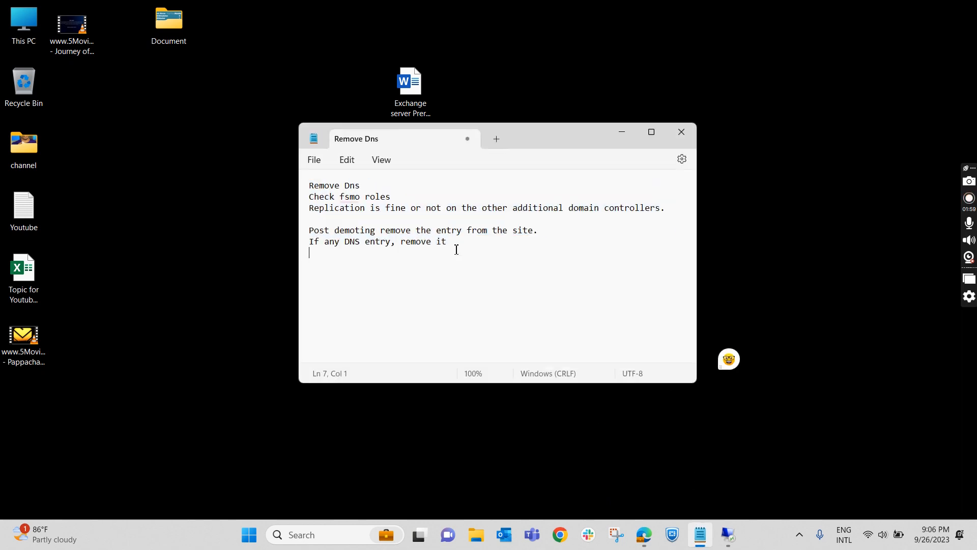
click(401, 197)
drag(309, 208, 421, 208)
click(440, 265)
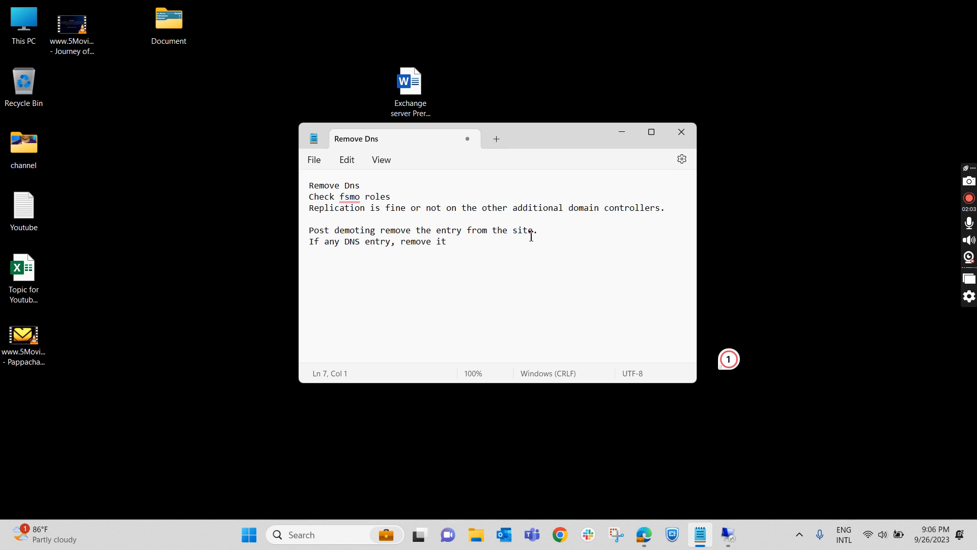
drag(545, 231, 309, 219)
click(366, 276)
drag(451, 241, 307, 241)
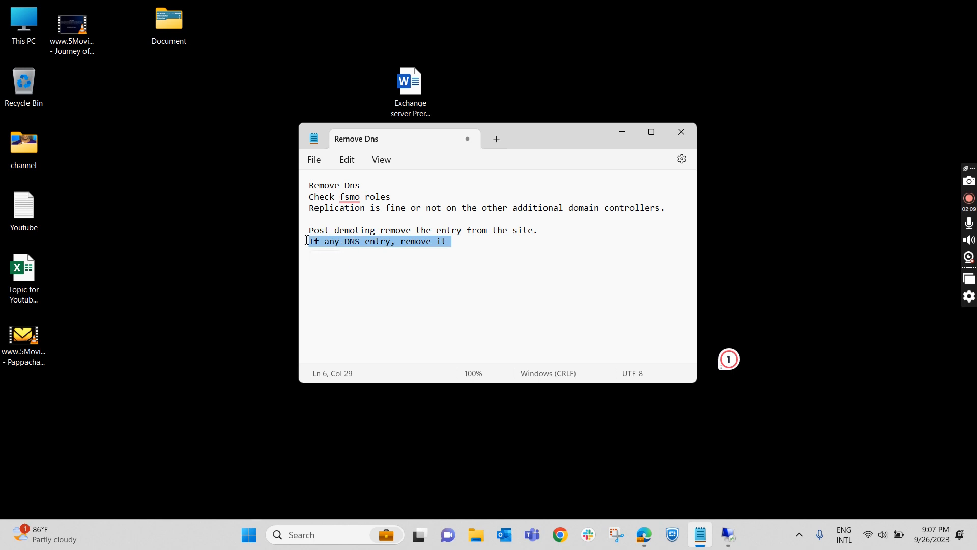
click(499, 286)
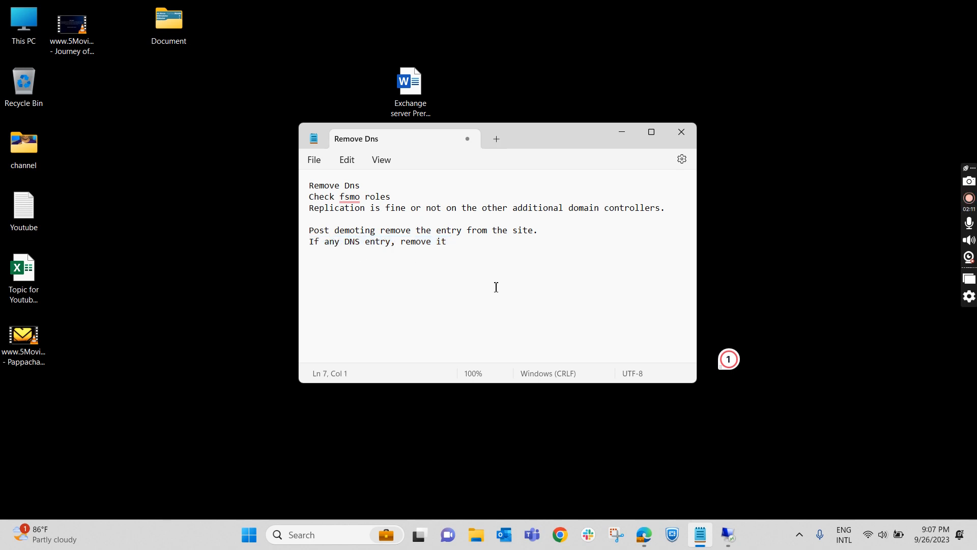